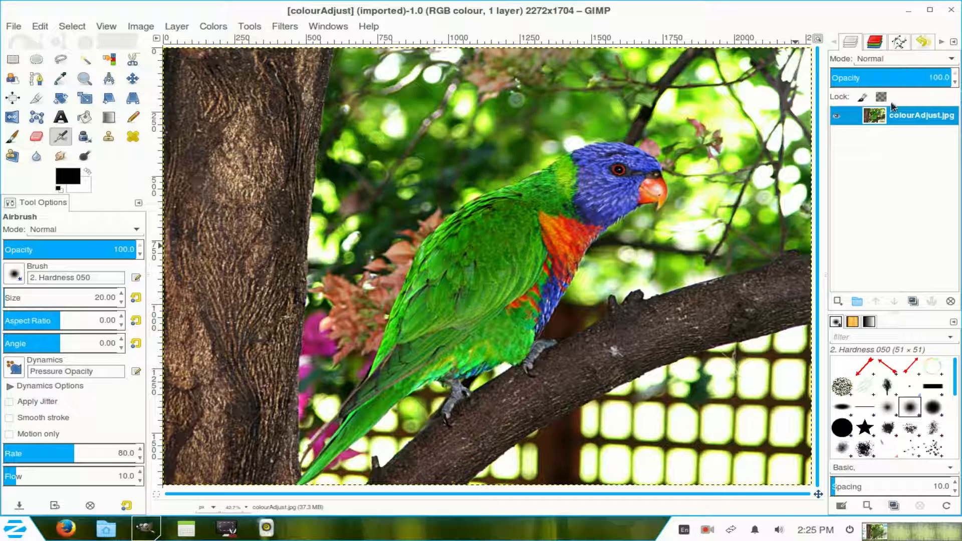
Add an alpha channel to the colourAdjust.jpg layer and duplicate the layer
right_click(878, 118)
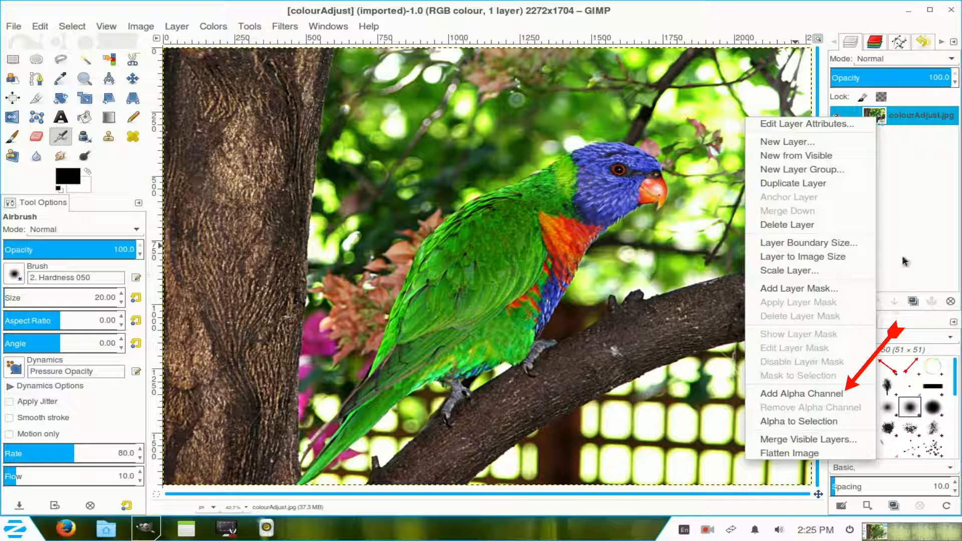
left_click(840, 394)
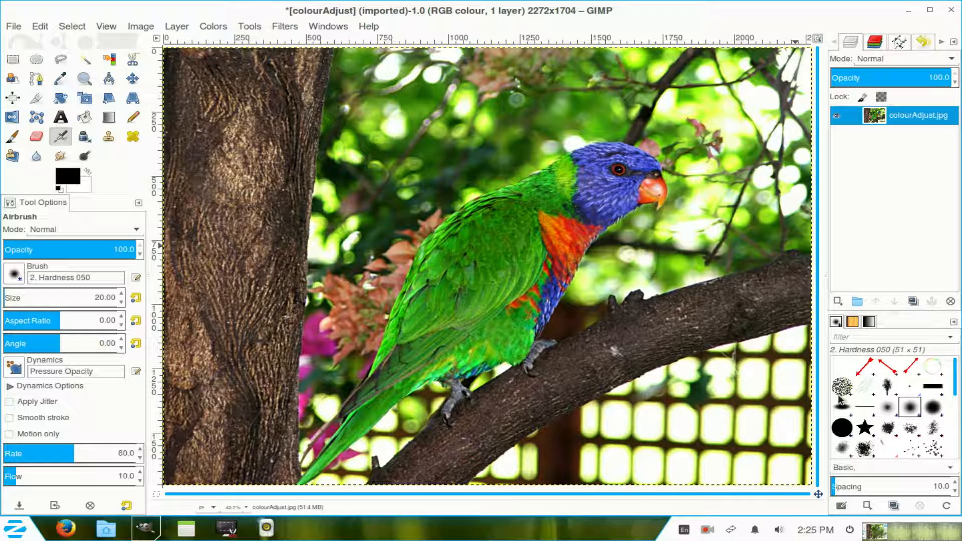
left_click(912, 300)
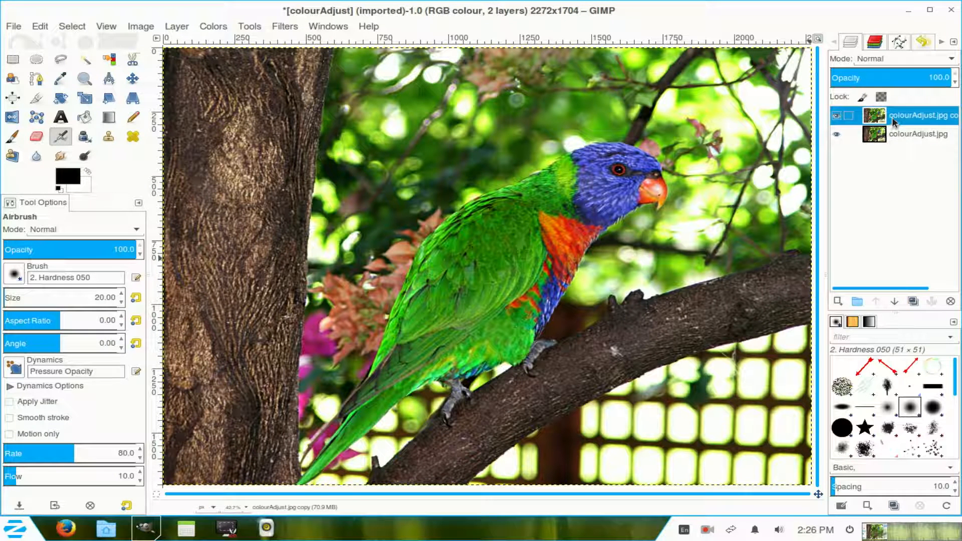
Desaturate the duplicate layer using the Luminosity shade of grey
left_click(212, 28)
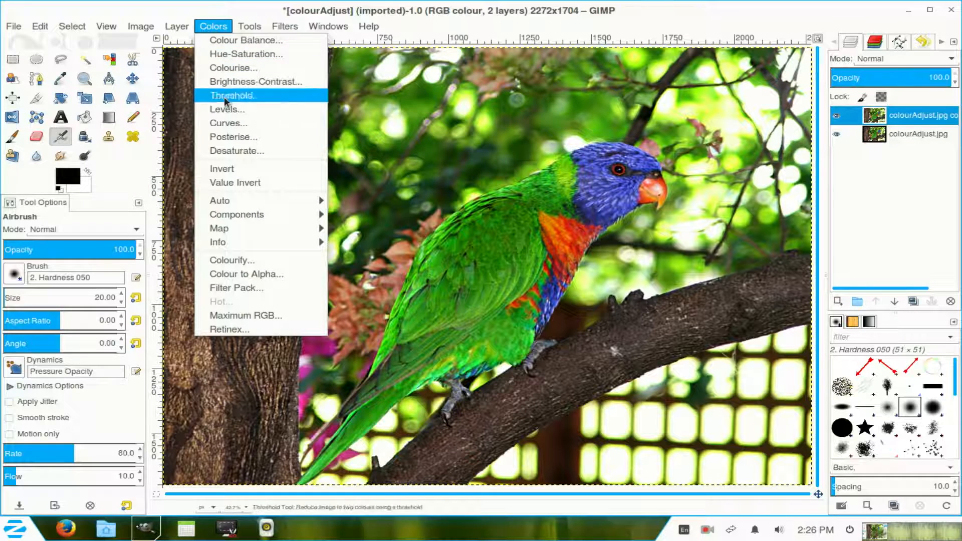
left_click(231, 151)
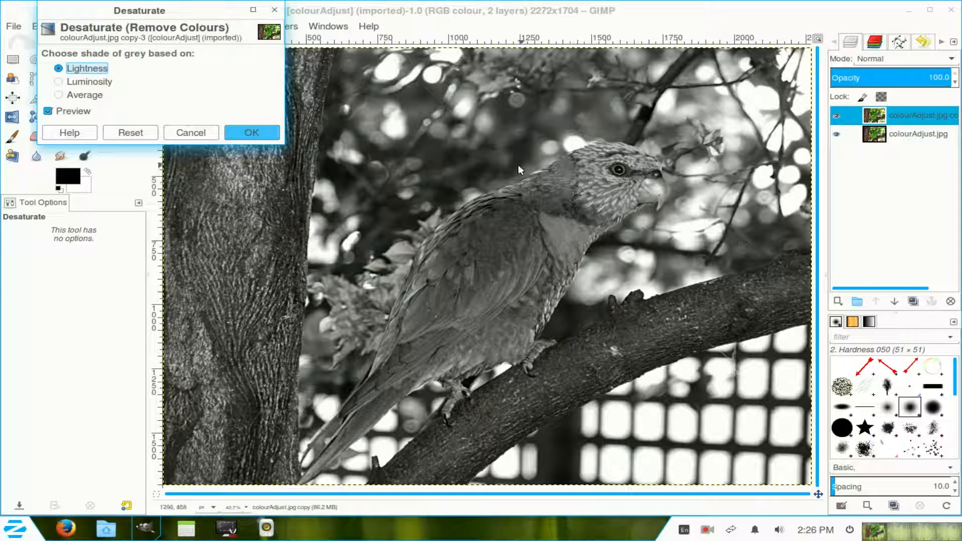
left_click(64, 83)
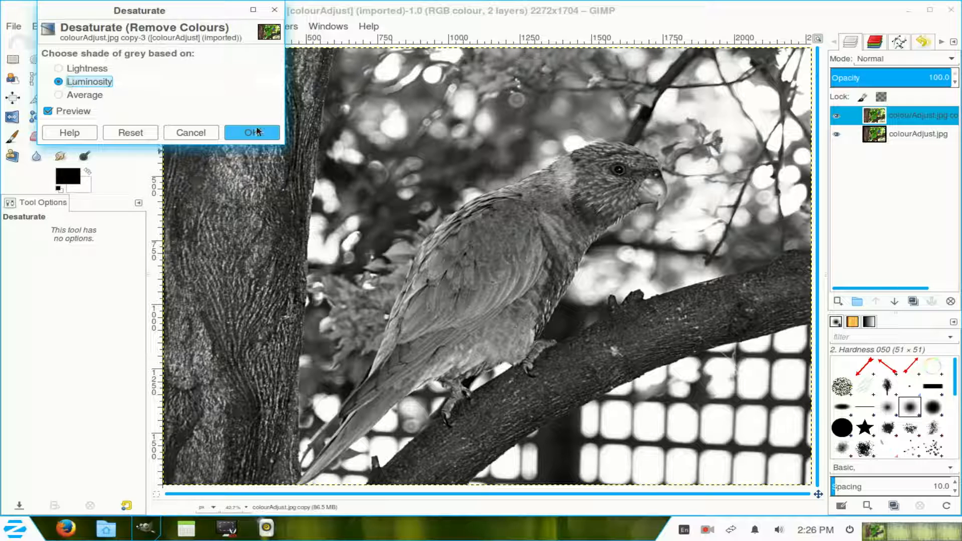
left_click(256, 131)
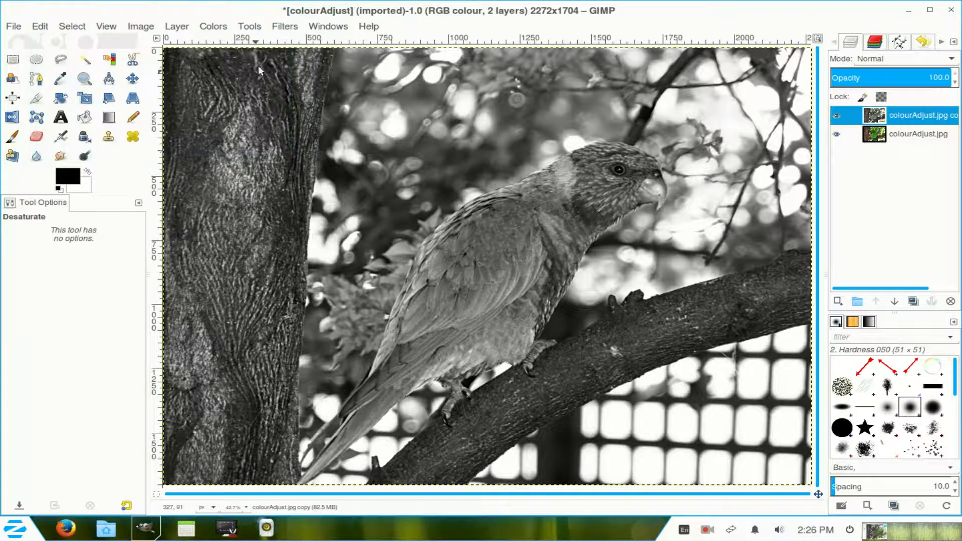
Add a White (full opacity) layer mask to the desaturated layer
left_click(179, 30)
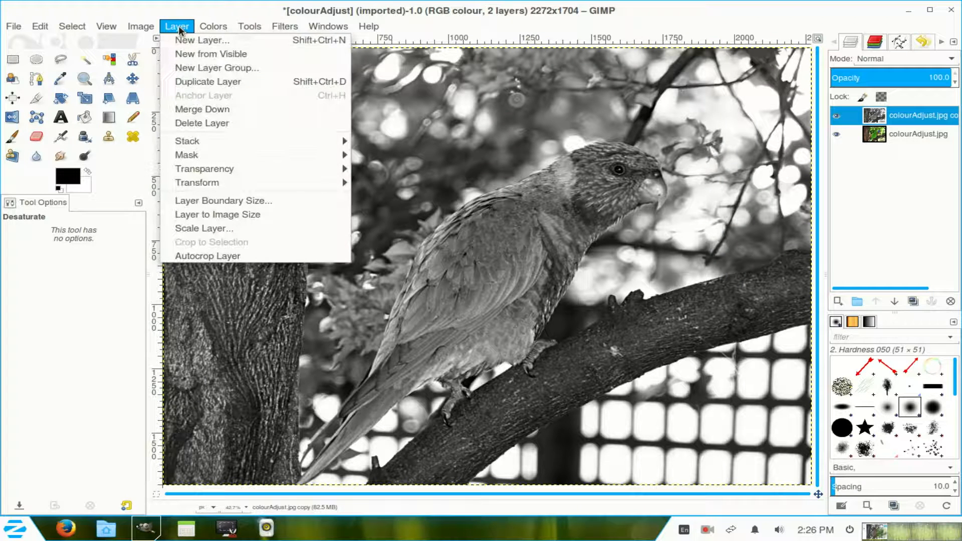
mouse_move(182, 157)
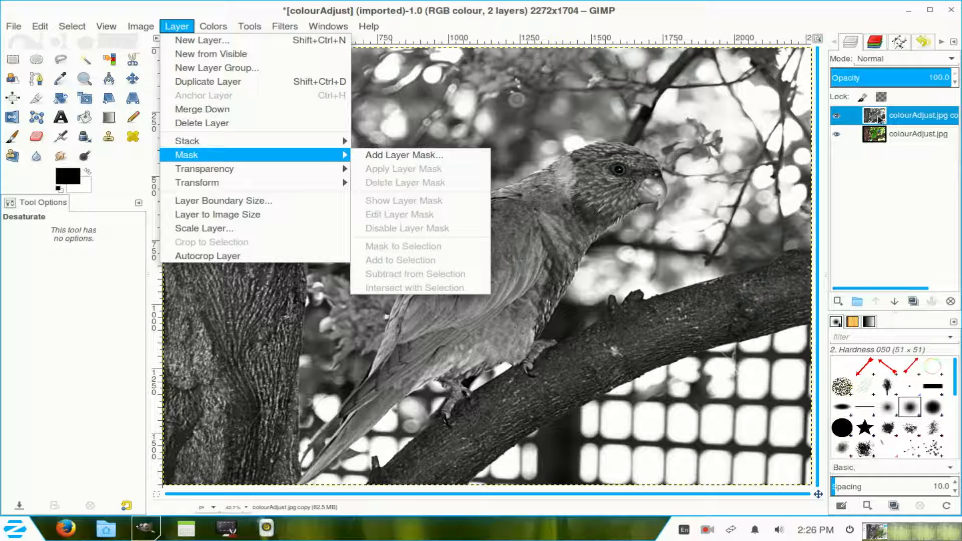
left_click(878, 119)
right_click(877, 119)
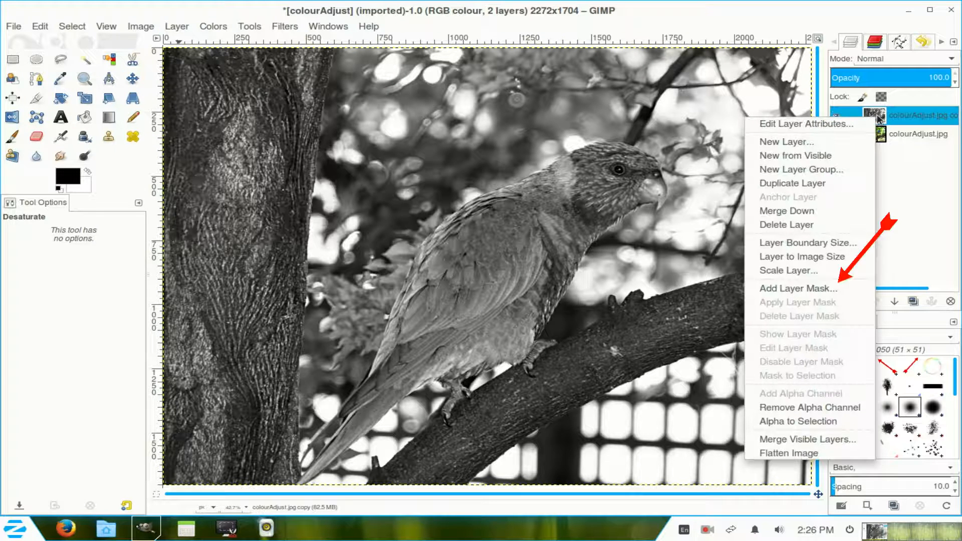
left_click(849, 289)
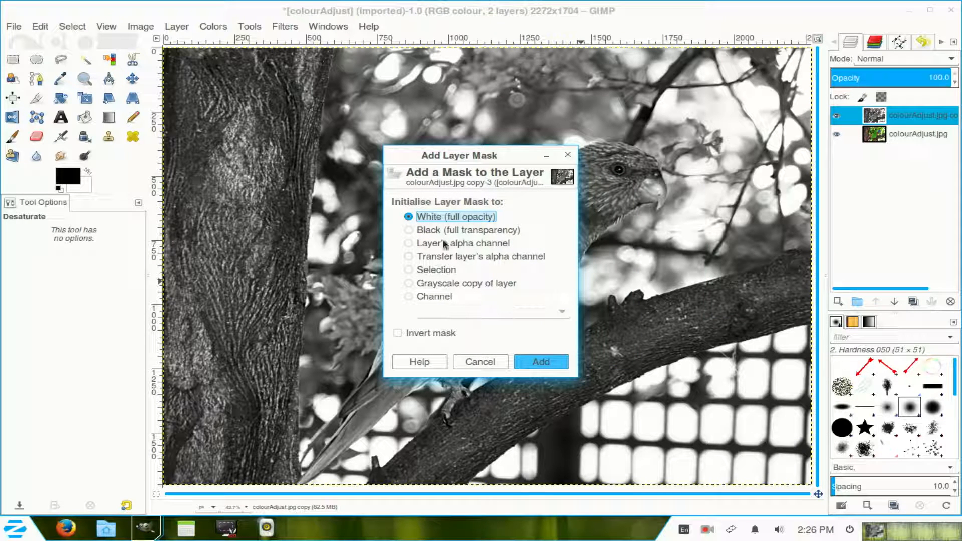
left_click(539, 361)
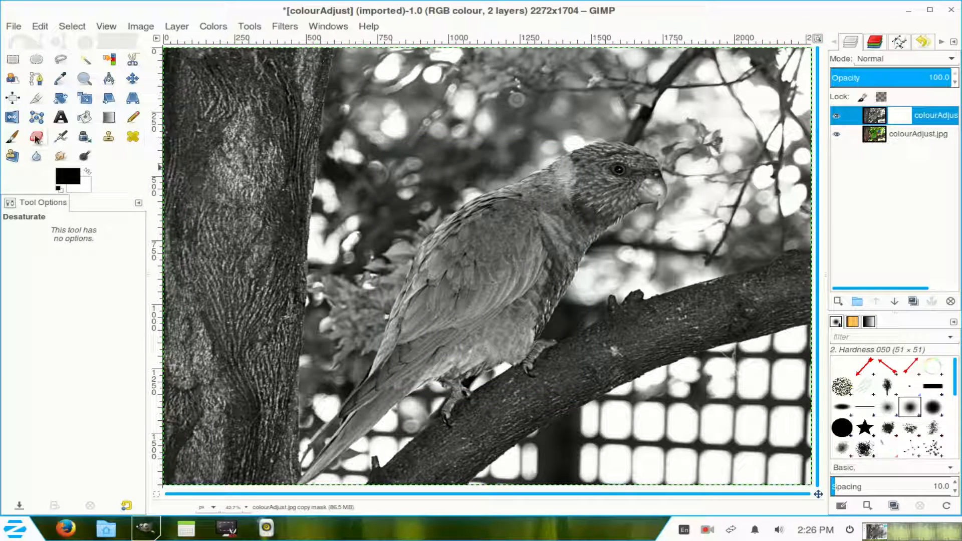
Paint black on the layer mask over parts of the parrot's head, neck, breast and wing with a 71.52 Paintbrush
left_click(14, 138)
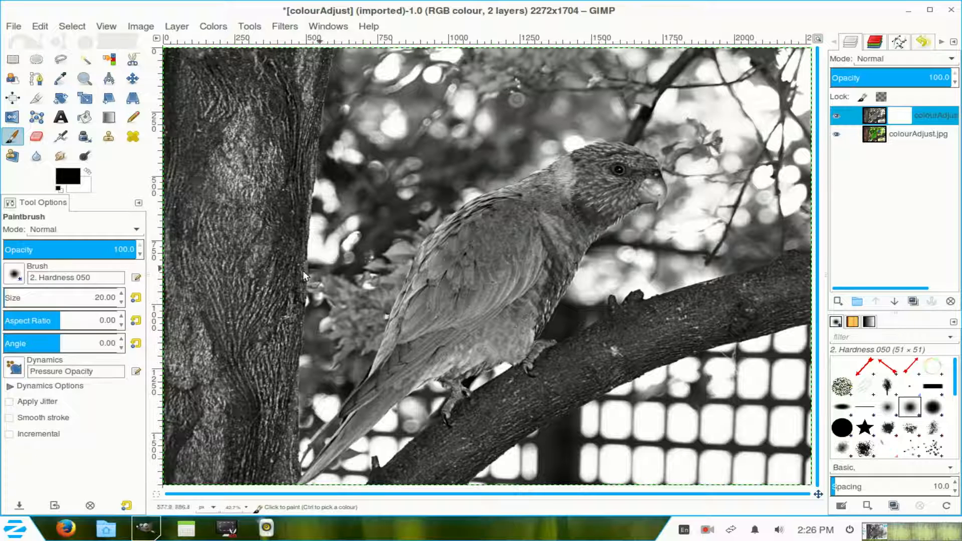
left_click(10, 295)
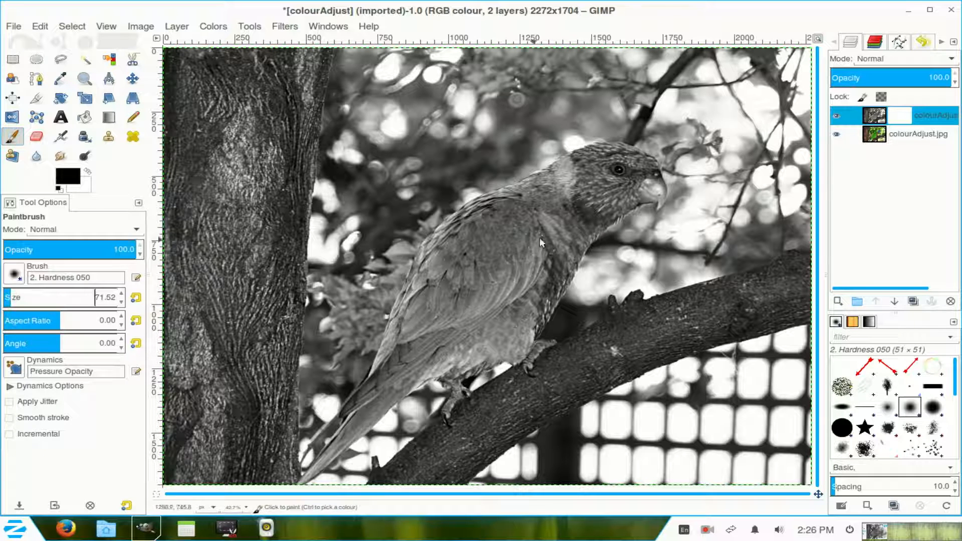
mouse_move(586, 198)
left_mouse_down()
mouse_move(560, 217)
mouse_move(563, 227)
mouse_move(603, 185)
mouse_move(647, 167)
mouse_move(580, 167)
mouse_move(531, 222)
mouse_move(568, 205)
mouse_move(522, 260)
mouse_move(567, 225)
mouse_move(534, 281)
mouse_move(619, 191)
mouse_move(548, 199)
mouse_move(482, 280)
mouse_move(535, 249)
mouse_move(487, 303)
mouse_move(543, 252)
mouse_move(585, 182)
left_mouse_up()
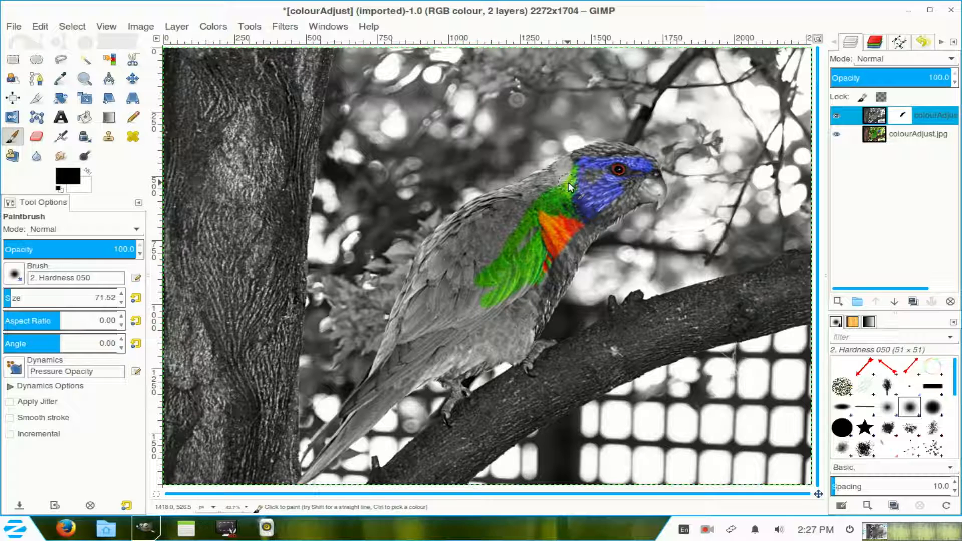
Paint black on the mask over the rest of the parrot's head, beak, nape and upper back with the Paintbrush
left_click(84, 79)
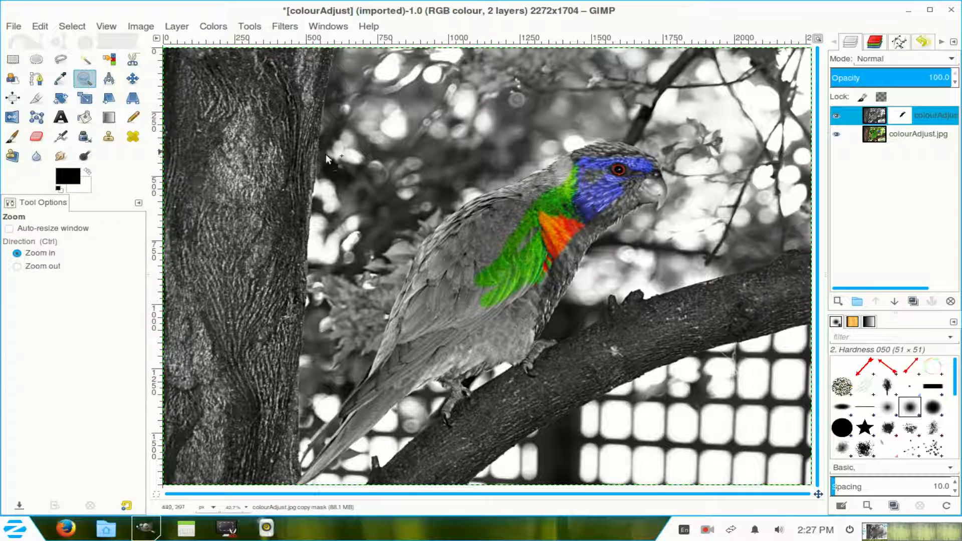
left_click_drag(414, 139, 729, 277)
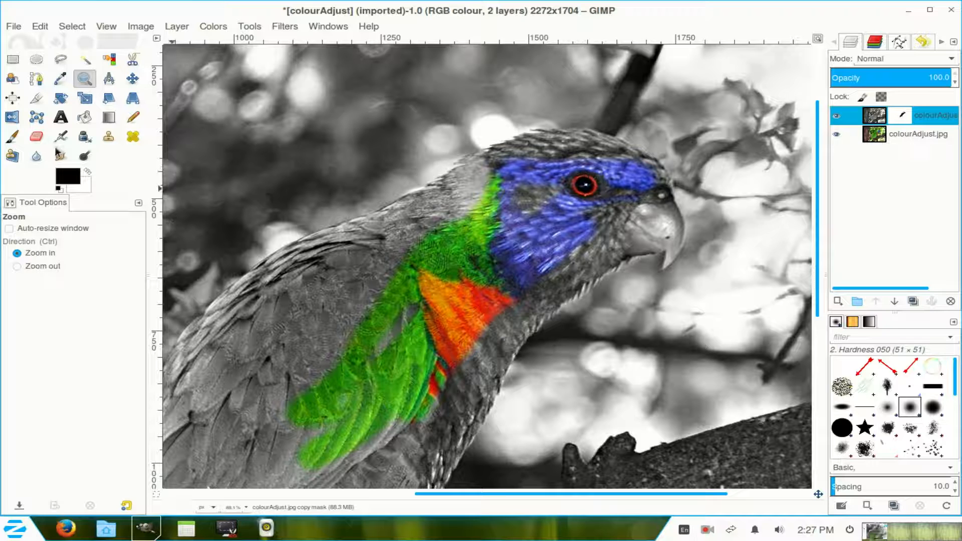
left_click(12, 136)
mouse_move(524, 152)
left_mouse_down()
mouse_move(580, 142)
mouse_move(614, 153)
mouse_move(661, 203)
mouse_move(671, 258)
mouse_move(668, 234)
mouse_move(656, 230)
mouse_move(542, 304)
mouse_move(557, 261)
mouse_move(503, 222)
mouse_move(499, 176)
mouse_move(473, 183)
mouse_move(490, 171)
mouse_move(416, 216)
mouse_move(491, 217)
mouse_move(434, 215)
mouse_move(476, 172)
mouse_move(431, 210)
mouse_move(287, 254)
mouse_move(351, 275)
mouse_move(323, 305)
mouse_move(380, 260)
mouse_move(423, 269)
mouse_move(332, 279)
mouse_move(312, 265)
mouse_move(404, 321)
mouse_move(518, 304)
mouse_move(518, 331)
mouse_move(534, 307)
mouse_move(584, 278)
mouse_move(548, 303)
mouse_move(575, 299)
left_mouse_up()
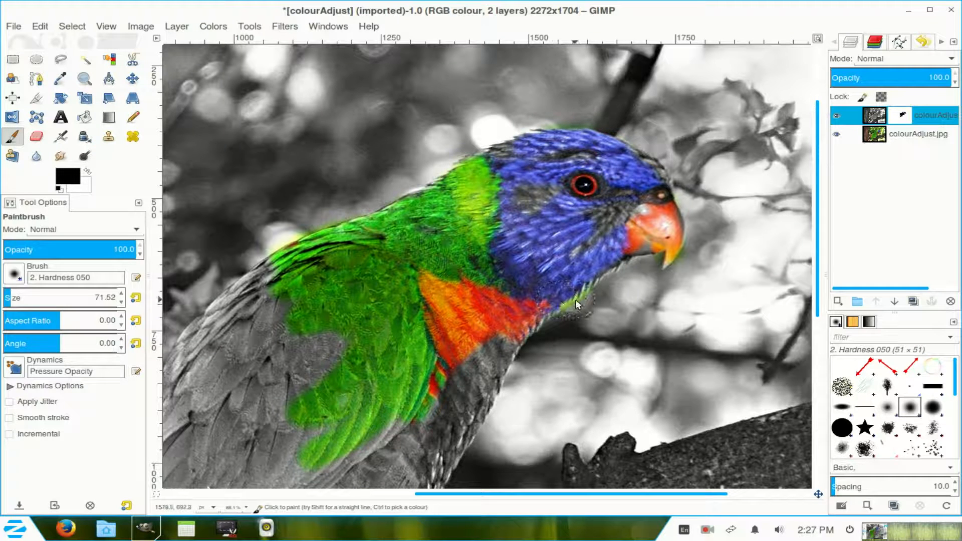
Reduce the brush size to 33.52 and paint white on the mask to remove the colour spill beneath the chin
left_click(122, 302)
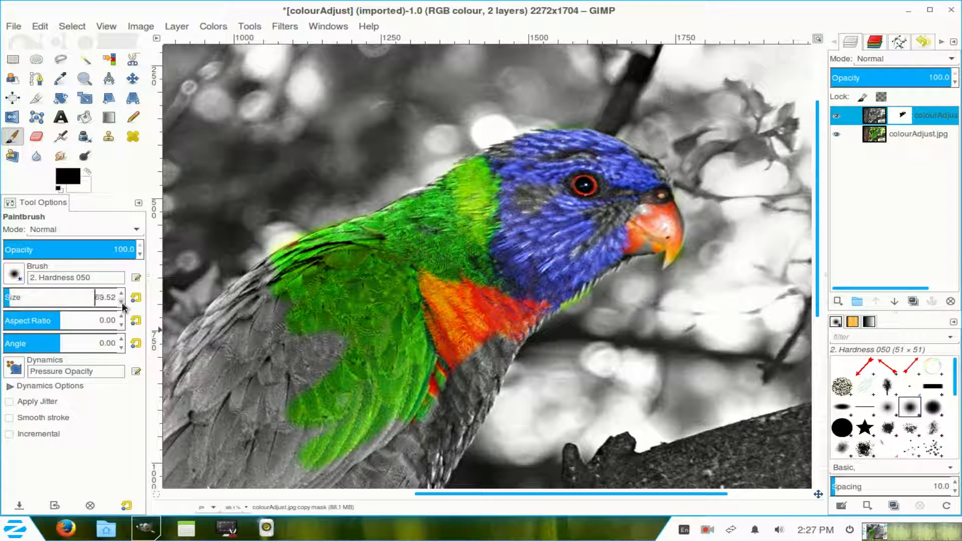
left_click(89, 174)
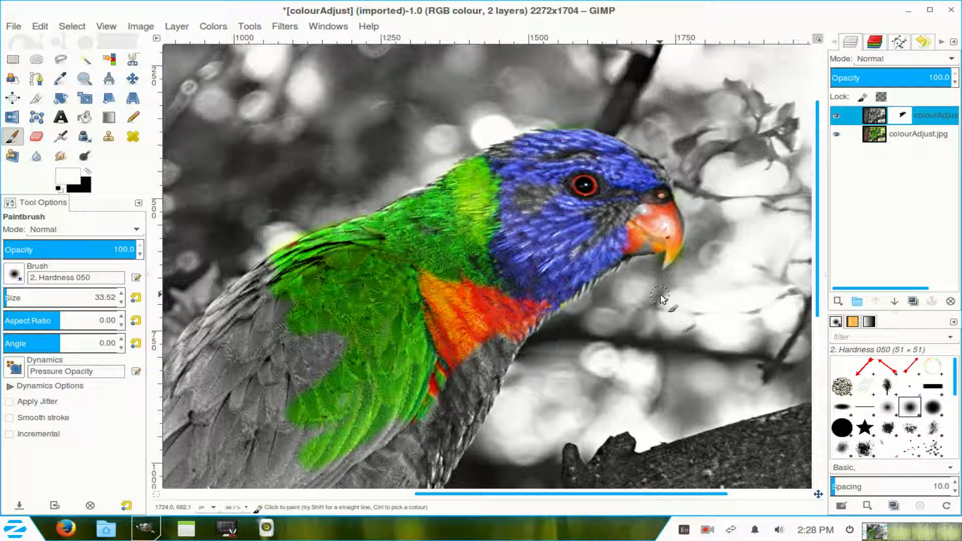
Set the brush size to 118.53 and paint black on the mask over the grey parts of the wing and breast
left_click(90, 173)
left_click(16, 295)
mouse_move(254, 342)
left_mouse_down()
mouse_move(278, 271)
mouse_move(199, 337)
mouse_move(351, 379)
mouse_move(494, 340)
mouse_move(450, 438)
mouse_move(406, 479)
mouse_move(334, 427)
mouse_move(177, 420)
left_mouse_up()
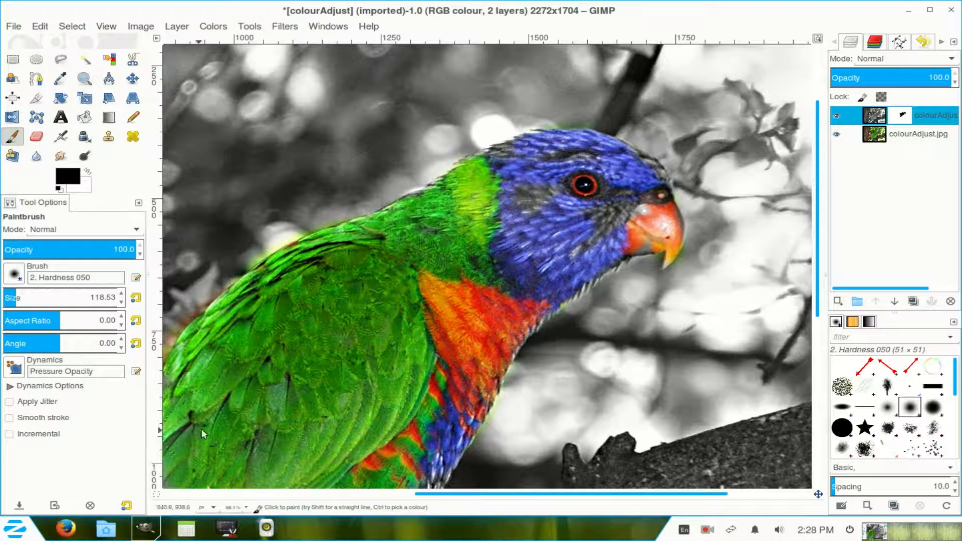
Remove the colour spill along the outer edge of the back by painting white on the mask with a 39.76 brush
left_click_drag(817, 220, 817, 321)
left_click_drag(710, 494, 545, 494)
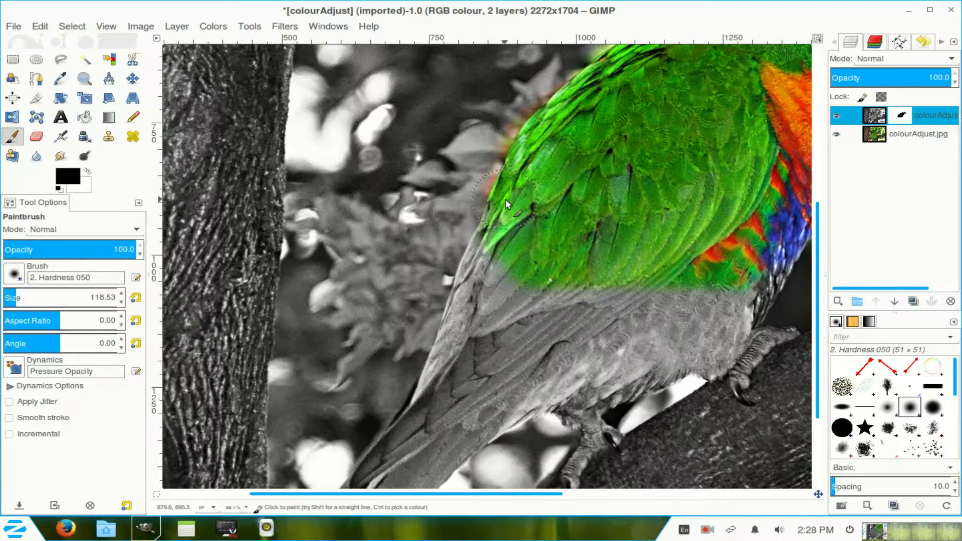
key("x")
left_click(8, 294)
mouse_move(534, 105)
left_mouse_down()
mouse_move(476, 198)
mouse_move(434, 377)
mouse_move(502, 281)
mouse_move(623, 200)
left_mouse_up()
key("x")
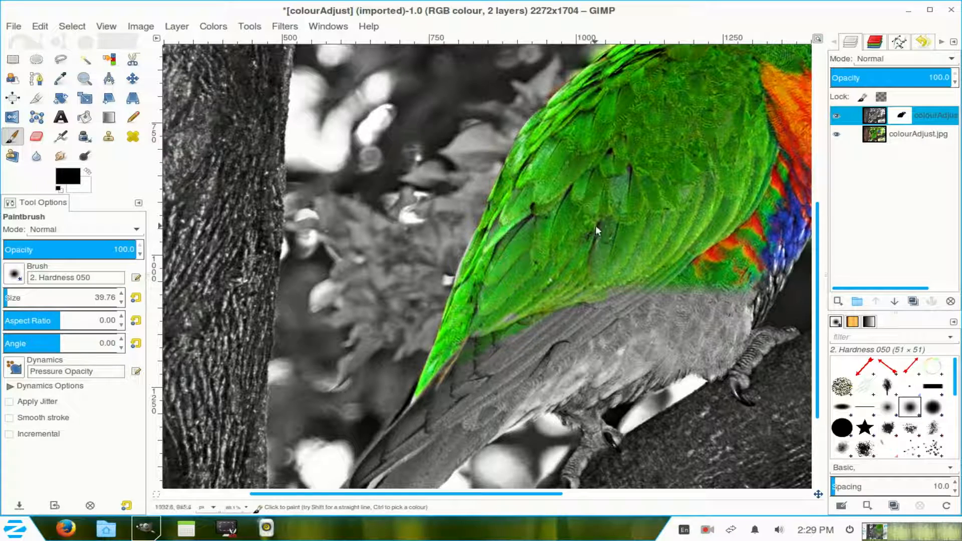
Paint black on the mask over the parrot's tail feathers, lower wing and belly with the 39.76 brush
scroll(804, 345, "down", 5)
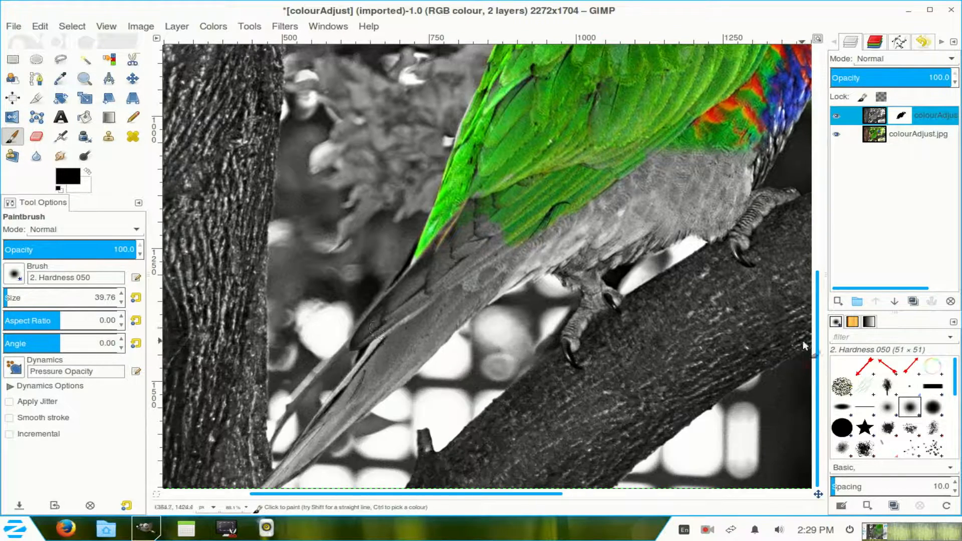
mouse_move(377, 328)
left_mouse_down()
mouse_move(421, 283)
mouse_move(431, 247)
mouse_move(472, 227)
mouse_move(454, 220)
mouse_move(373, 373)
left_mouse_up()
left_click(269, 486, "shift")
left_click_drag(454, 328, 409, 320)
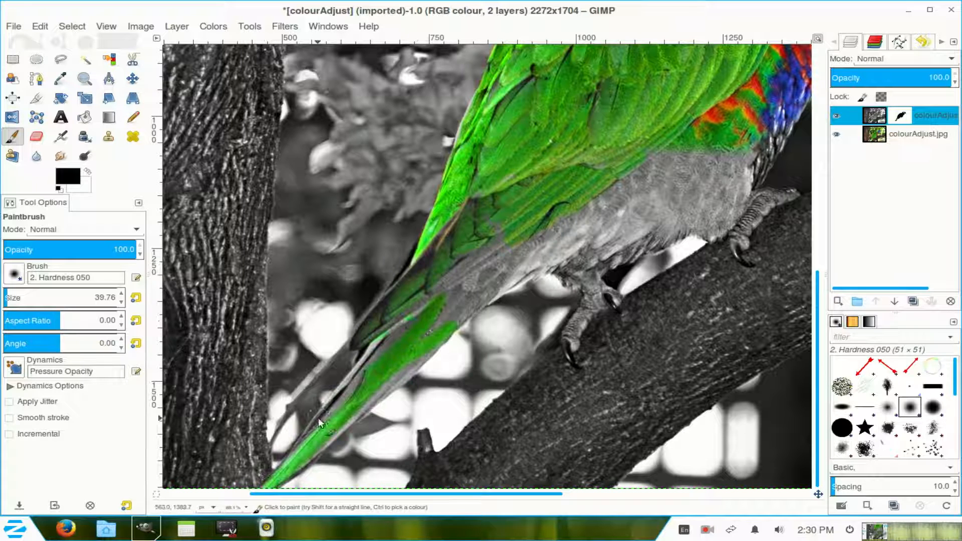
left_click(303, 446, "shift")
mouse_move(437, 315)
left_mouse_down()
mouse_move(607, 168)
mouse_move(771, 141)
mouse_move(762, 213)
mouse_move(646, 251)
mouse_move(636, 244)
mouse_move(595, 277)
mouse_move(612, 292)
mouse_move(570, 363)
mouse_move(577, 268)
mouse_move(692, 203)
mouse_move(750, 153)
mouse_move(718, 228)
mouse_move(701, 217)
mouse_move(729, 182)
mouse_move(638, 216)
mouse_move(542, 274)
mouse_move(527, 257)
mouse_move(642, 186)
mouse_move(680, 181)
mouse_move(563, 240)
mouse_move(568, 259)
mouse_move(626, 148)
left_mouse_up()
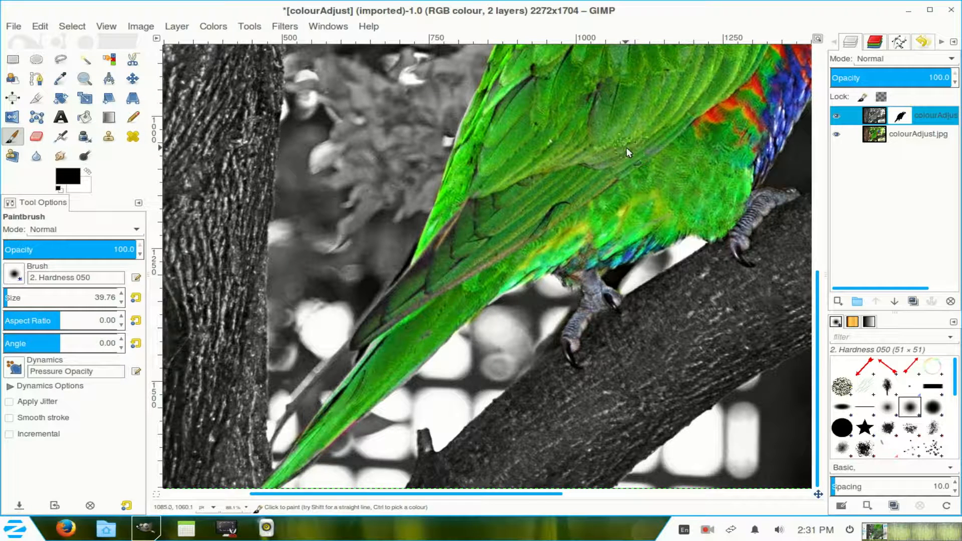
Set the image zoom to 50% and examine the whole coloured parrot against the grey background
left_click(235, 507)
left_click(252, 480)
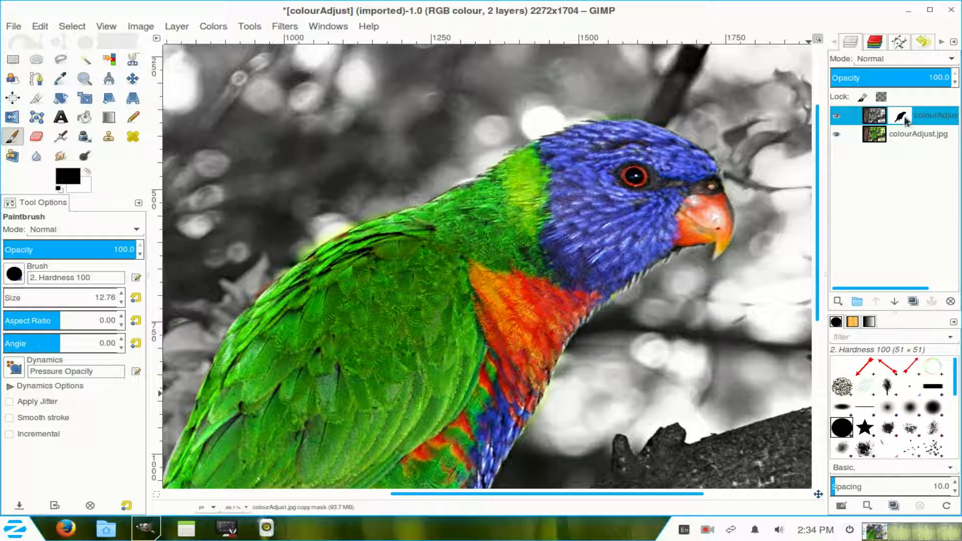
left_click(877, 120)
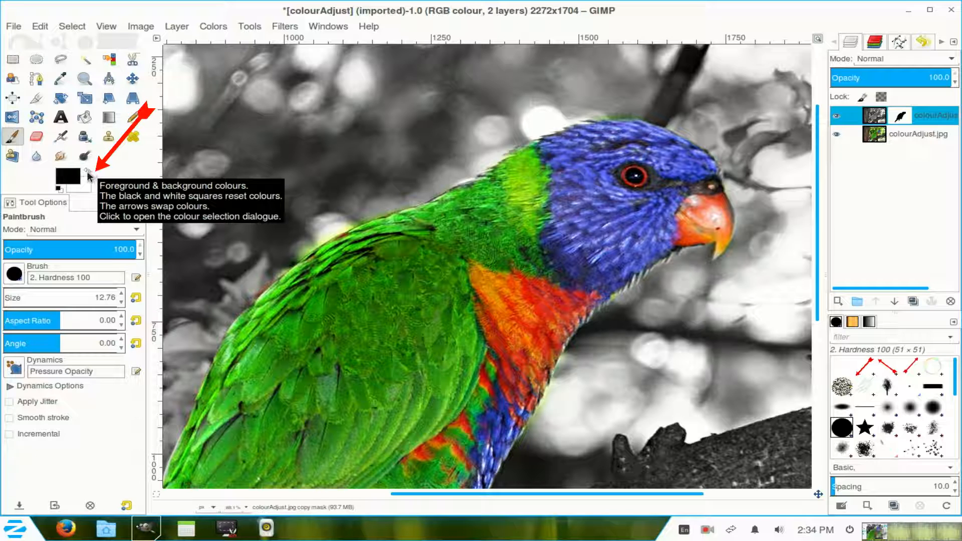
left_click(246, 507)
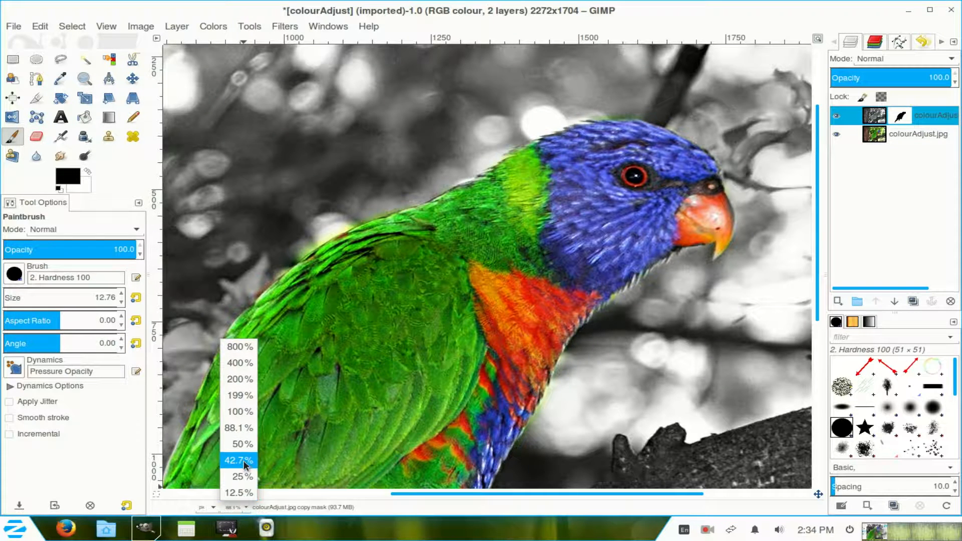
left_click(245, 444)
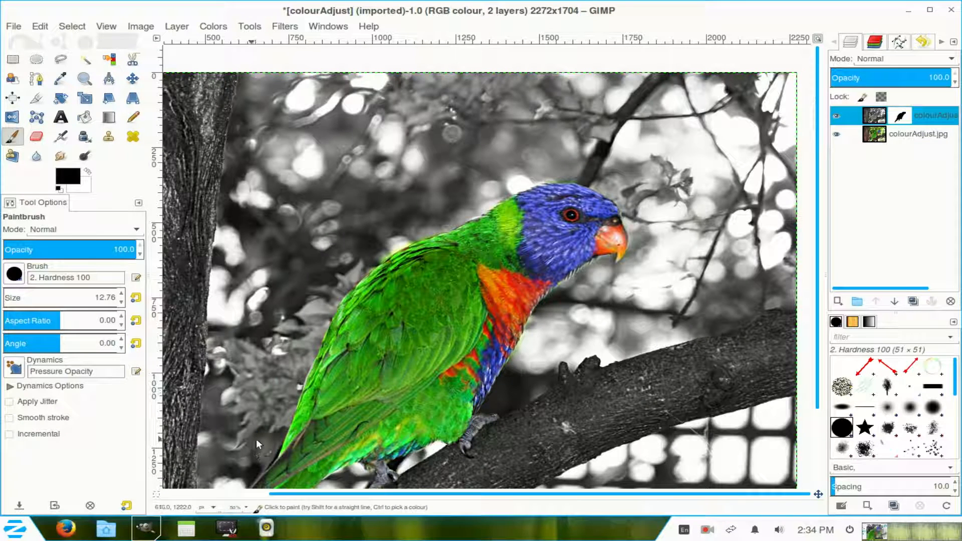
left_click_drag(817, 188, 817, 245)
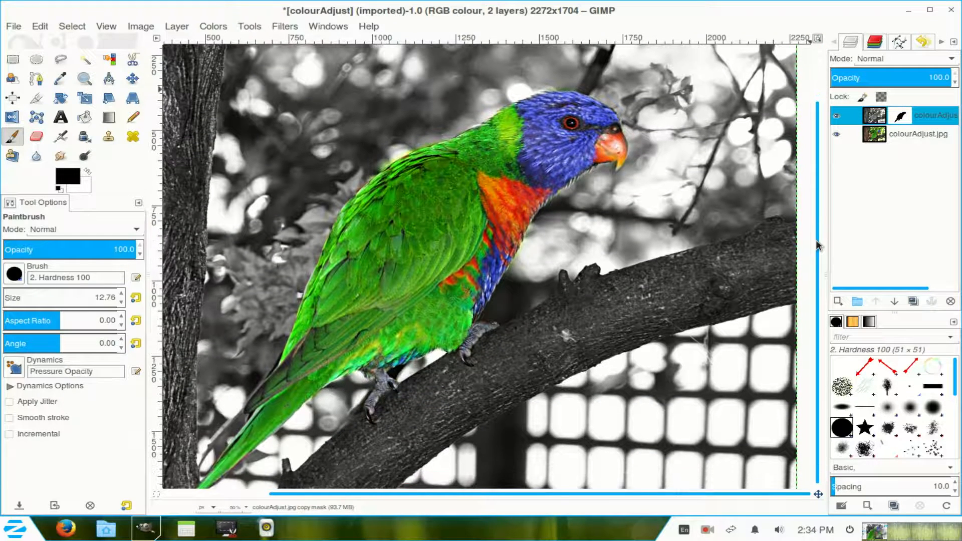